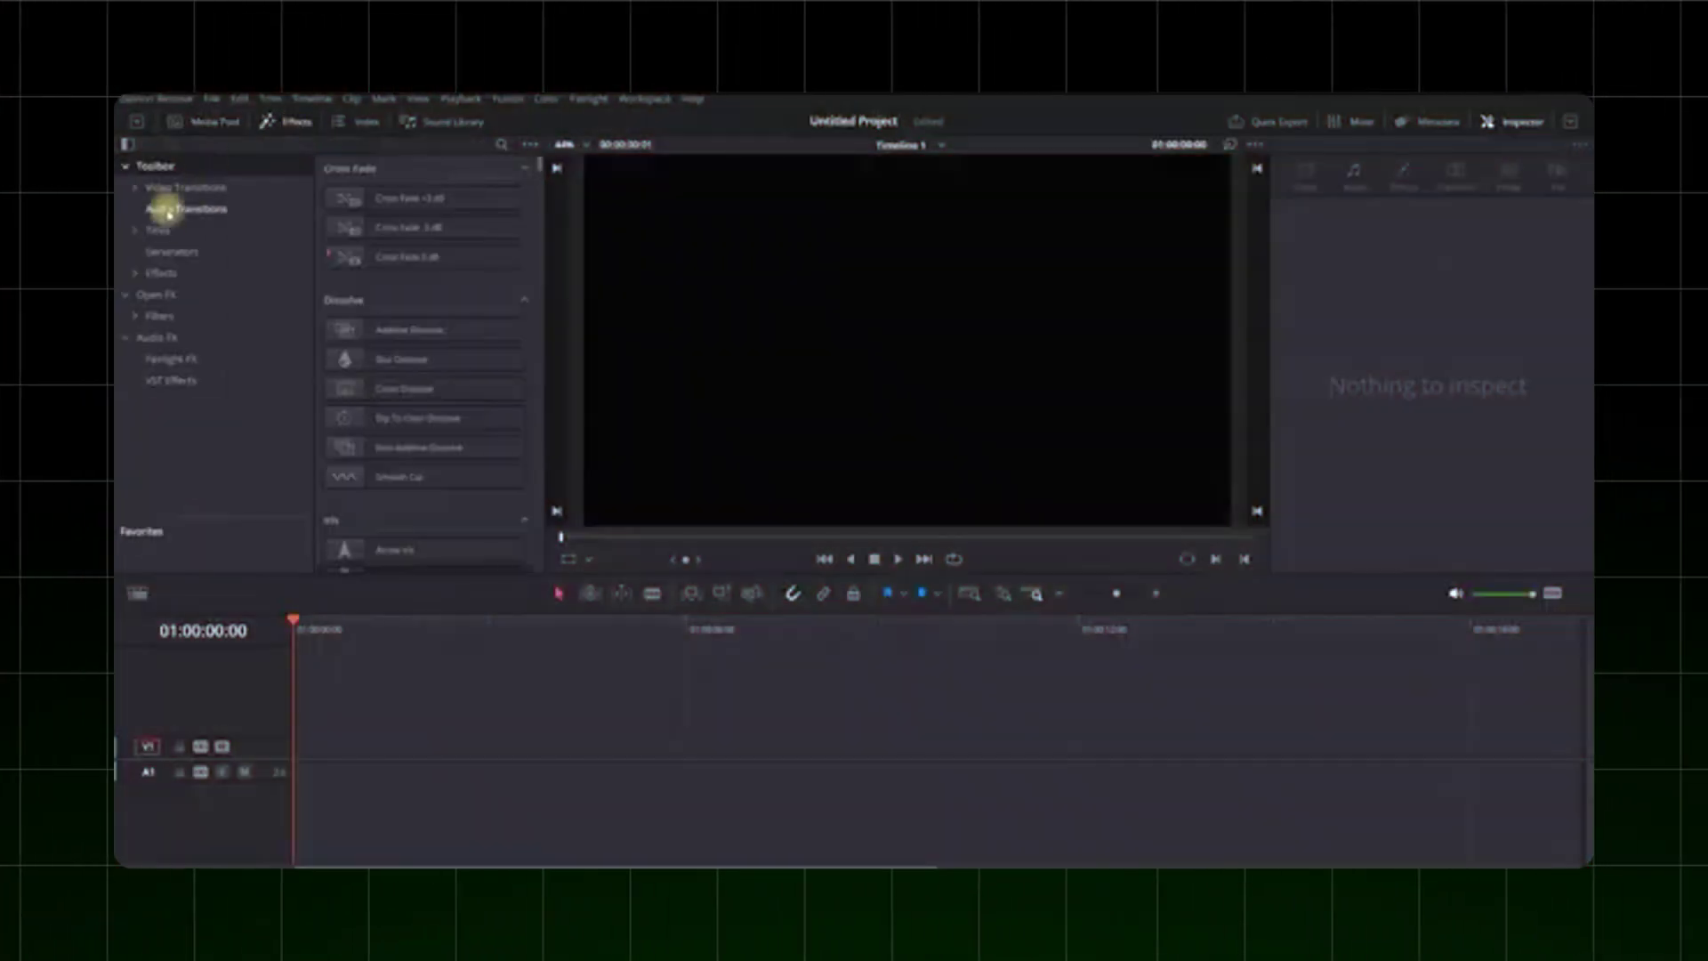
Step: Drag a Text+ title from Effects > Titles onto the timeline and close the panel
left_click(158, 230)
mouse_move(401, 345)
left_mouse_down()
mouse_move(346, 715)
mouse_move(321, 747)
left_mouse_up()
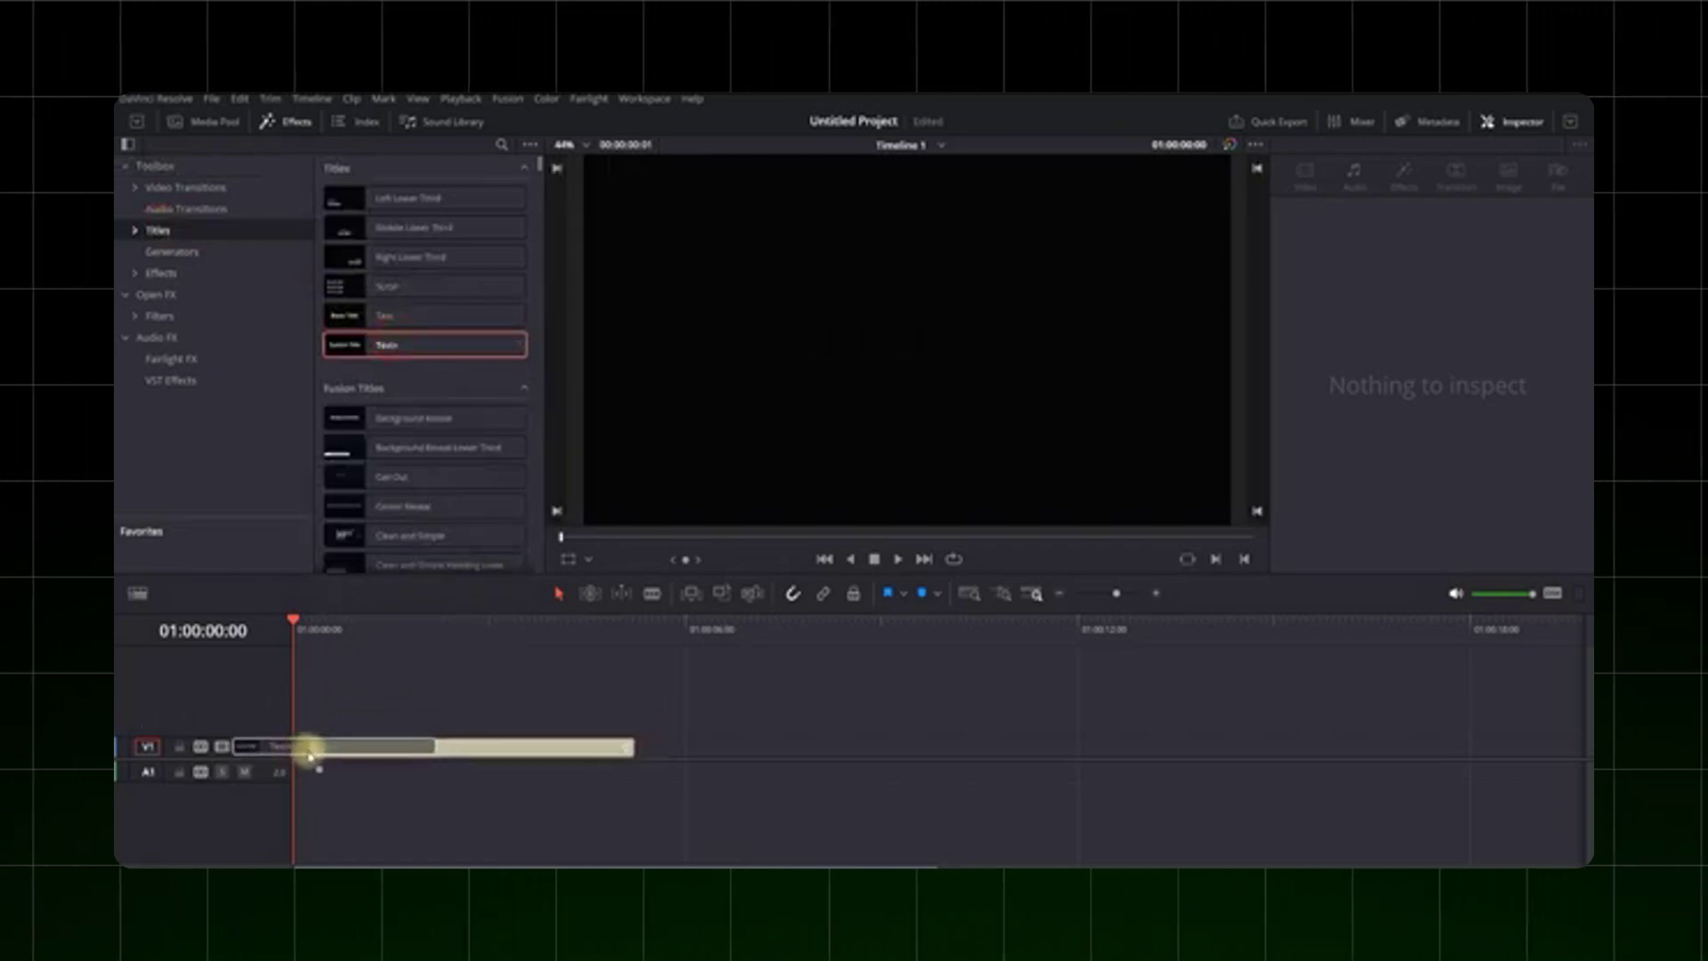
left_click(286, 123)
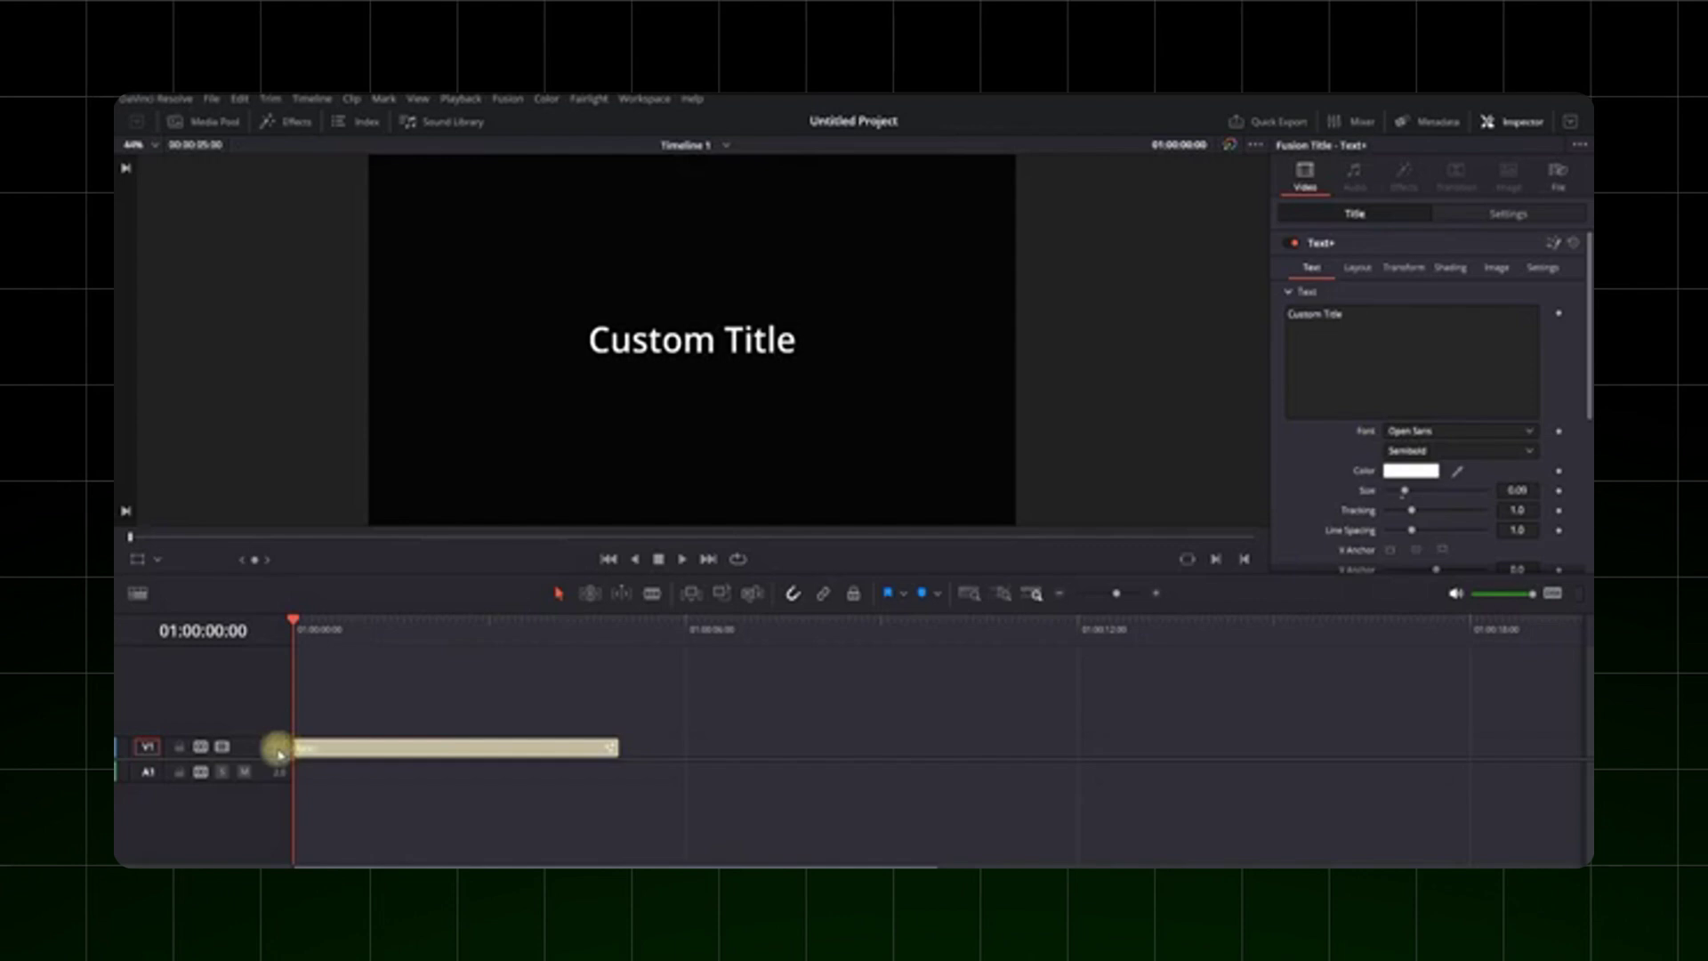
Step: Replace the title text with GLOW, set the font to Montserrat Black and enlarge it
left_click(386, 748)
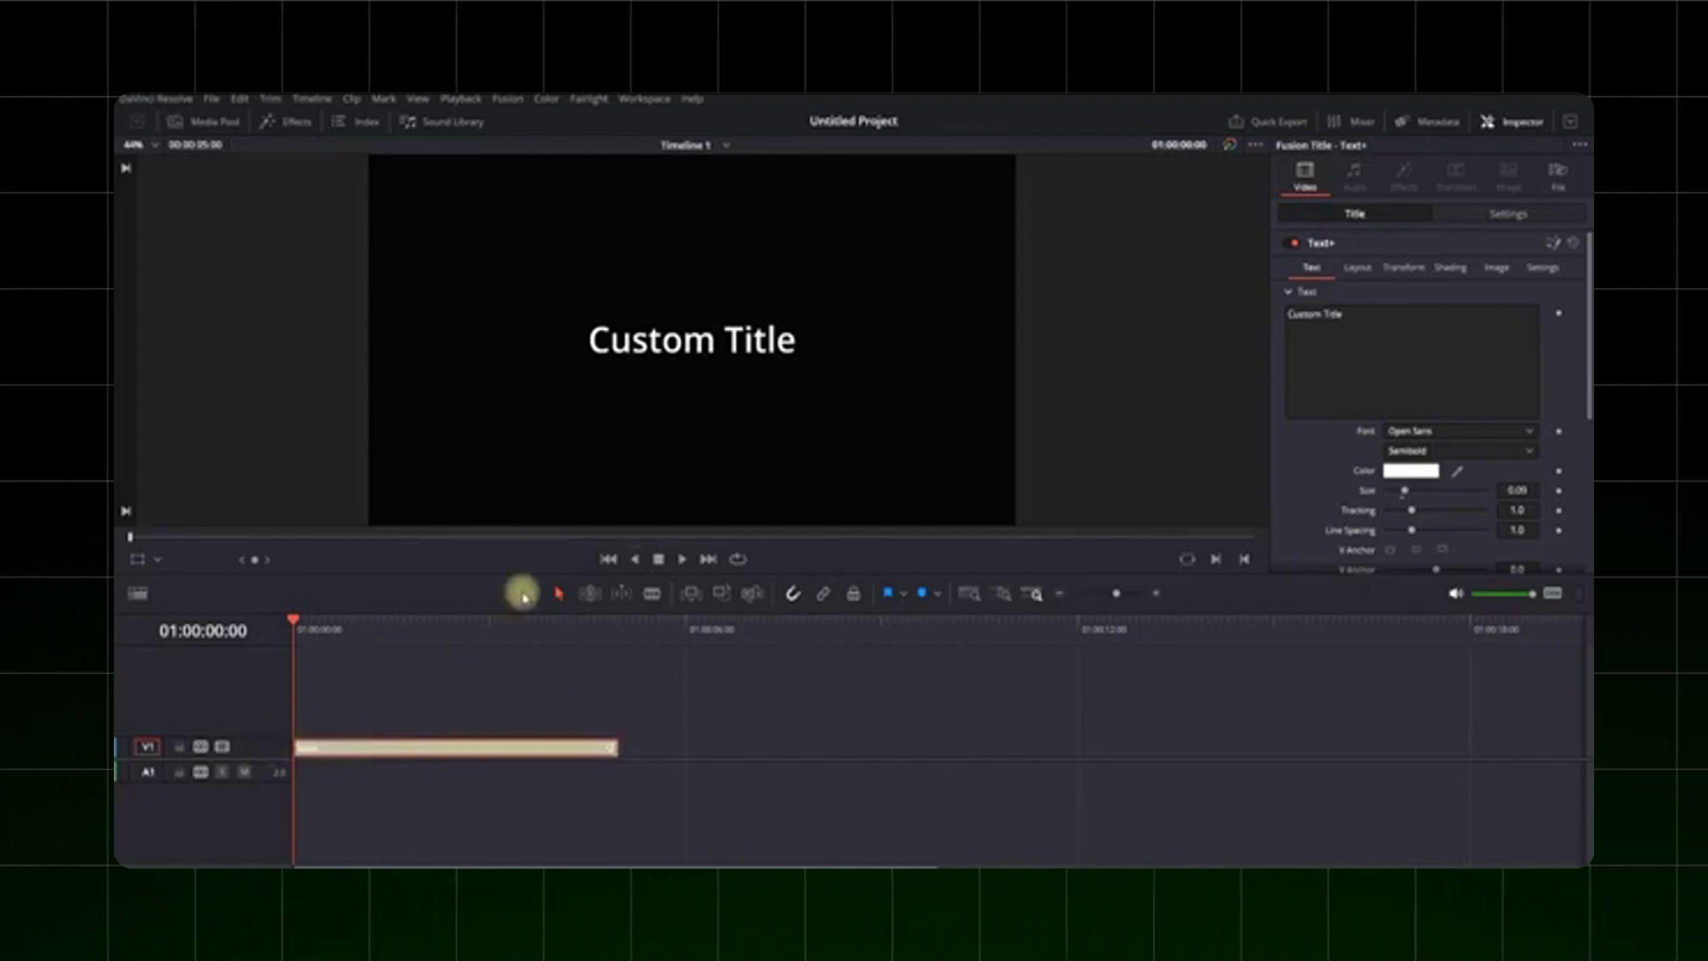
double_click(1334, 313)
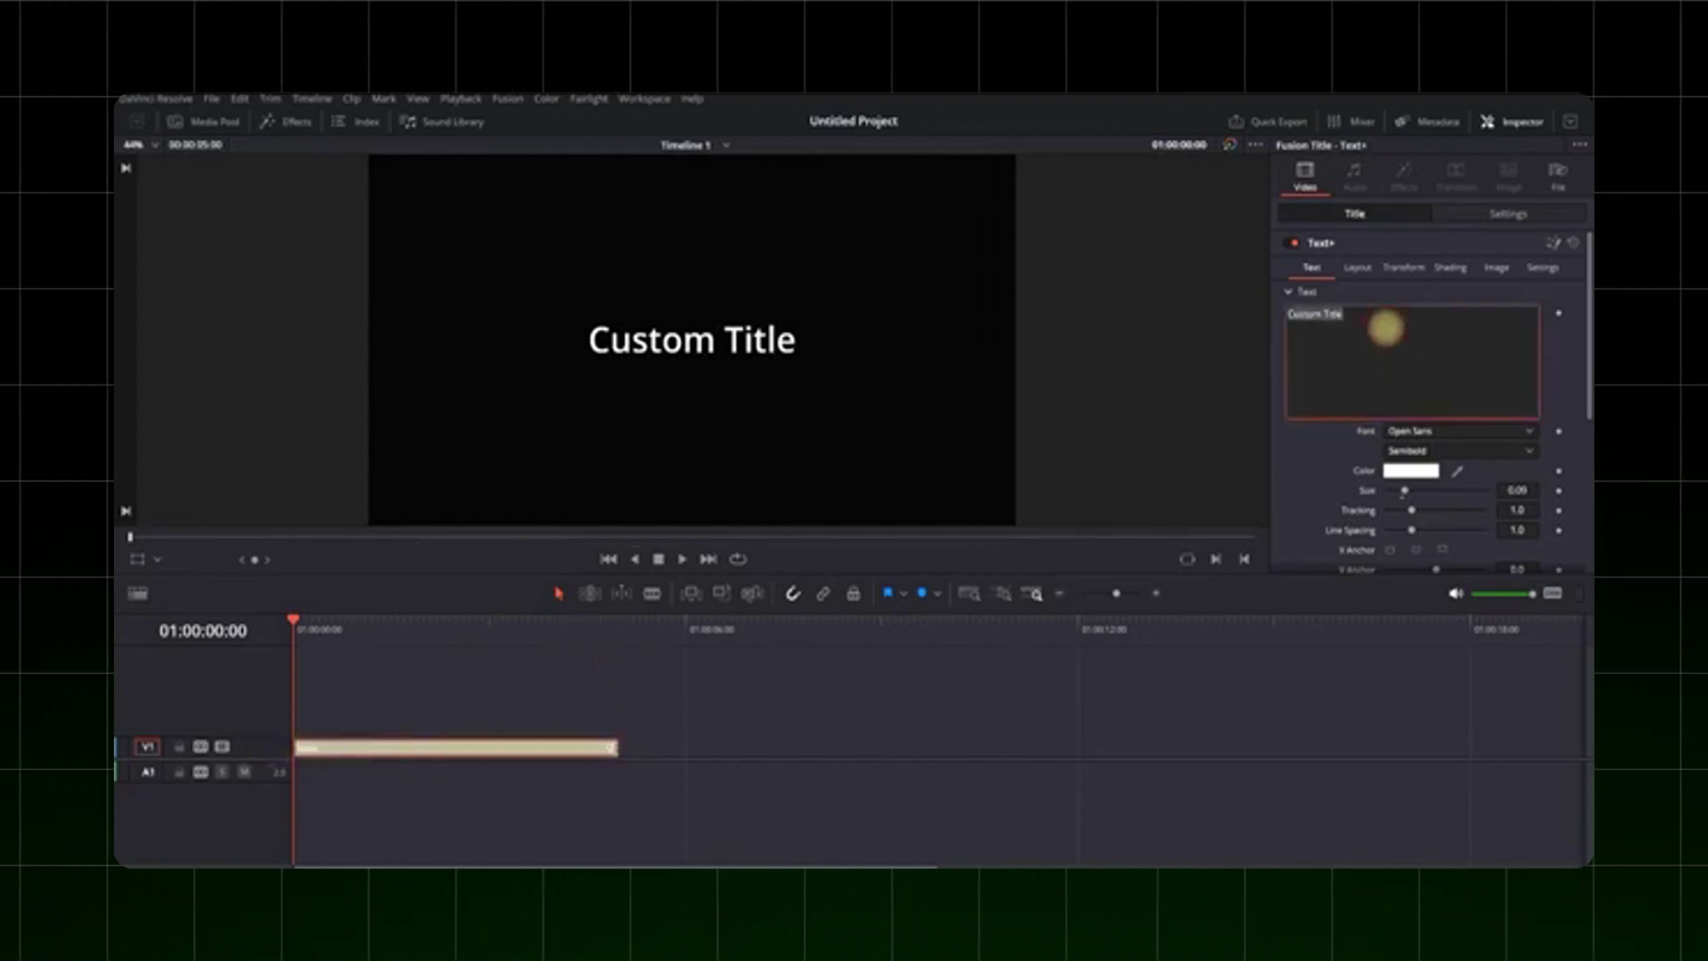
type("GLOW")
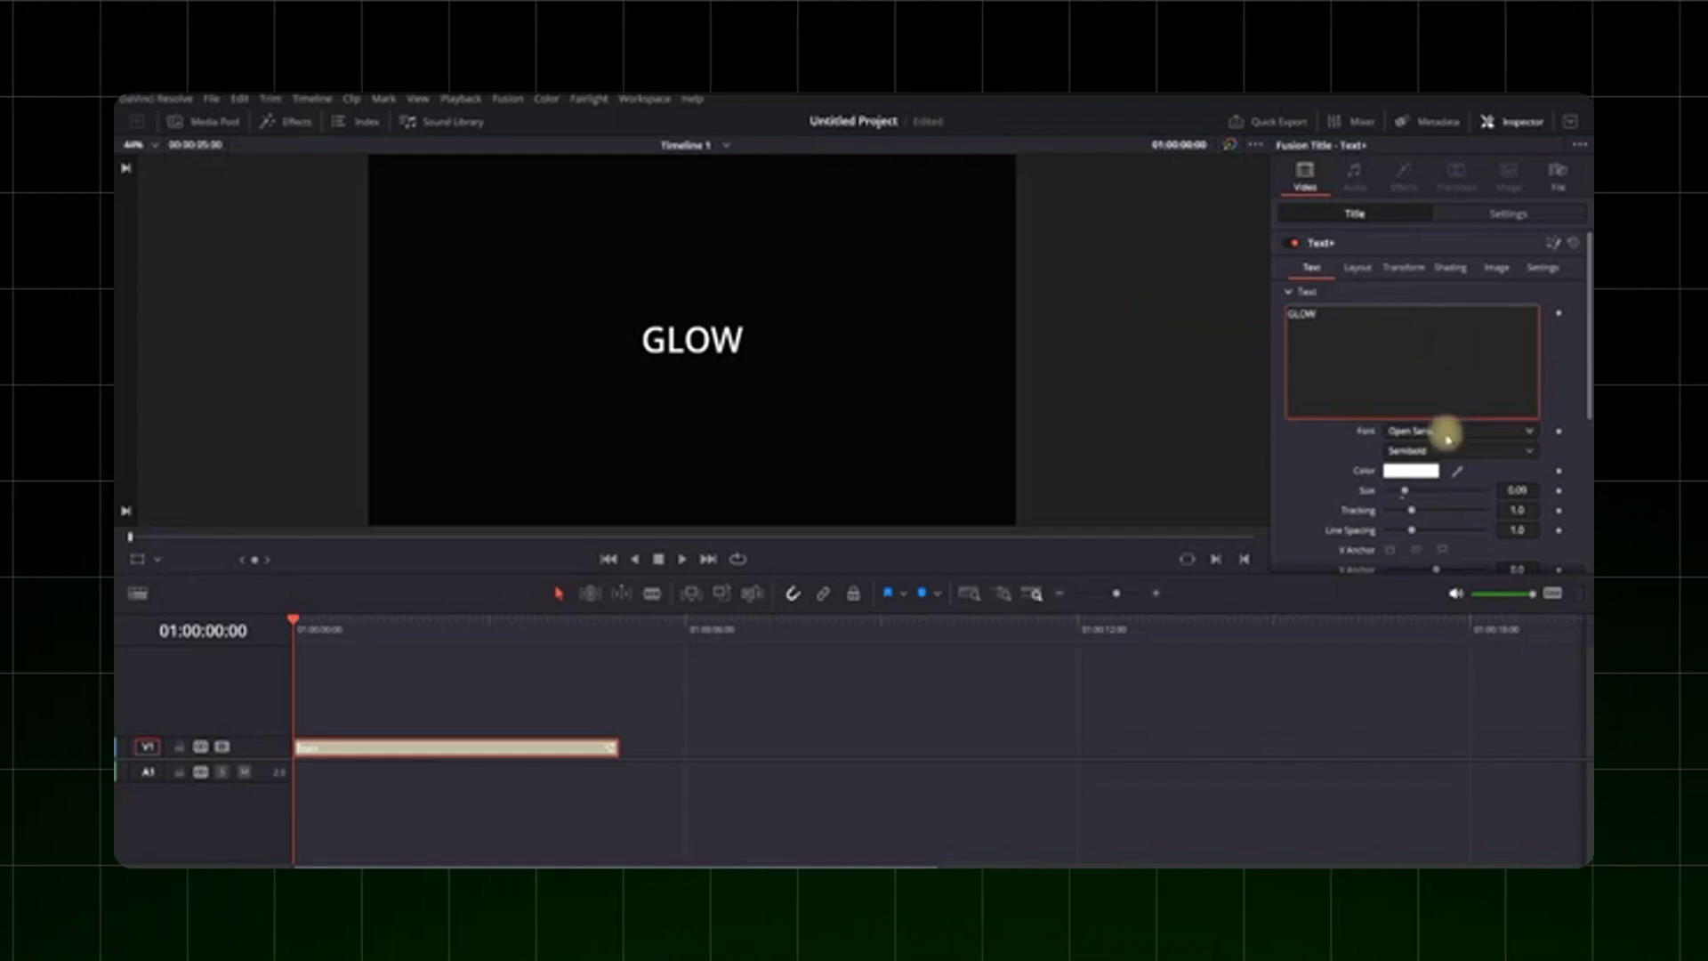
left_click(1445, 432)
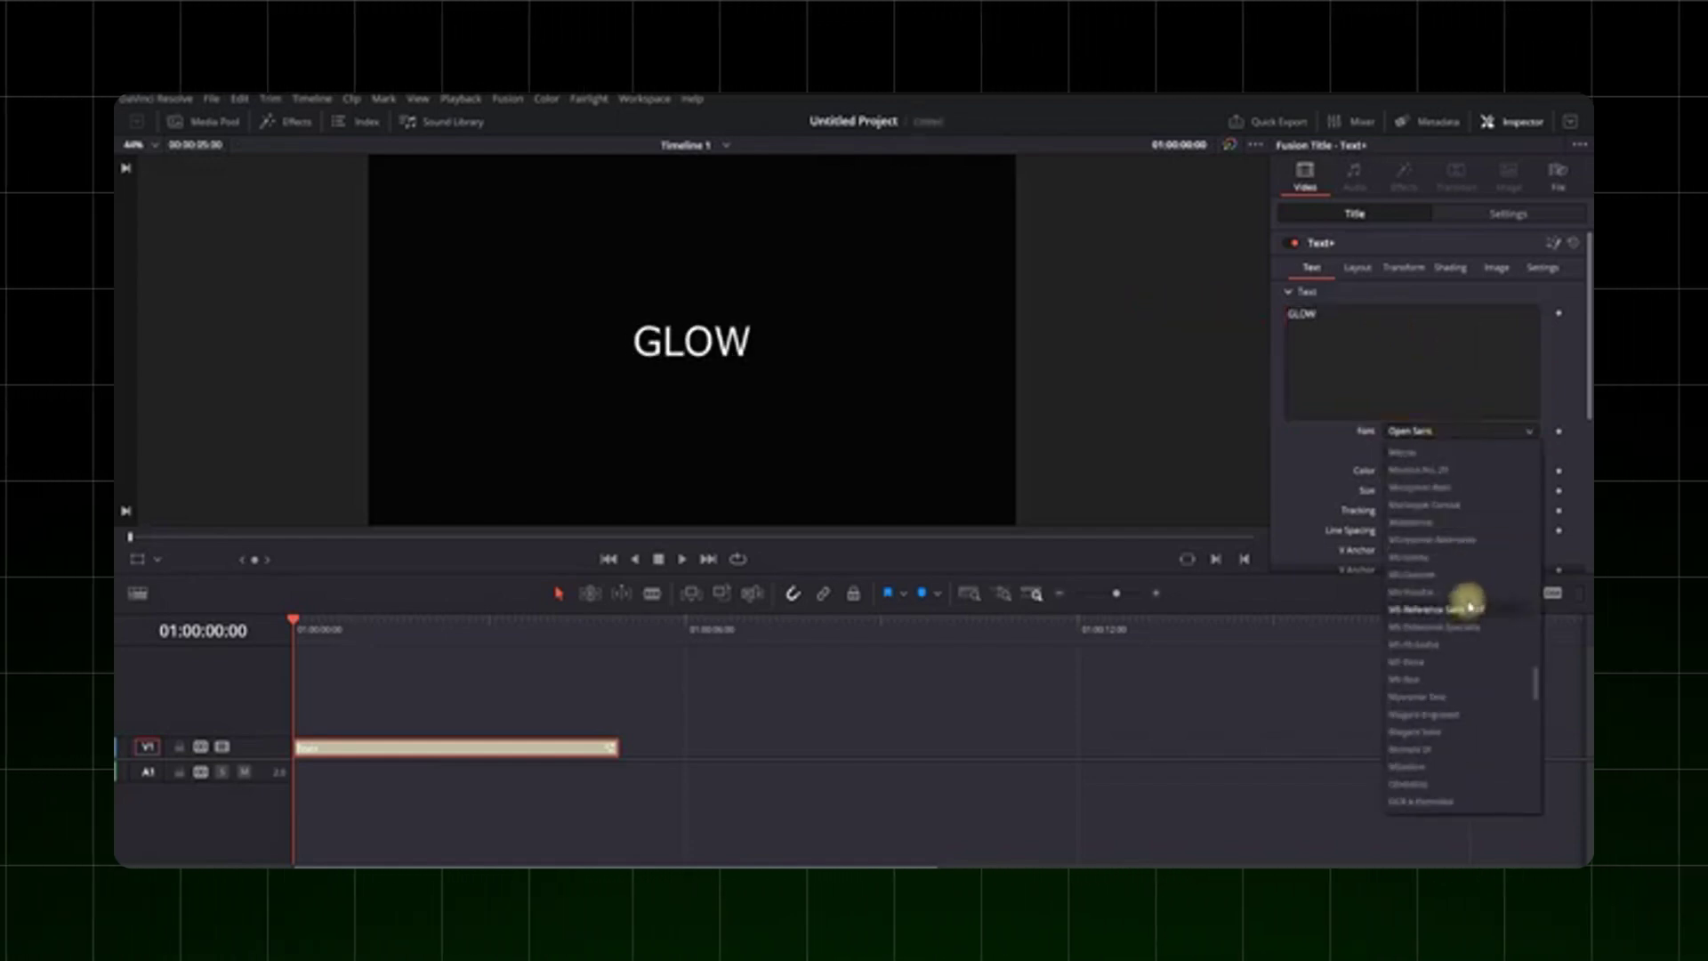
left_click(1428, 521)
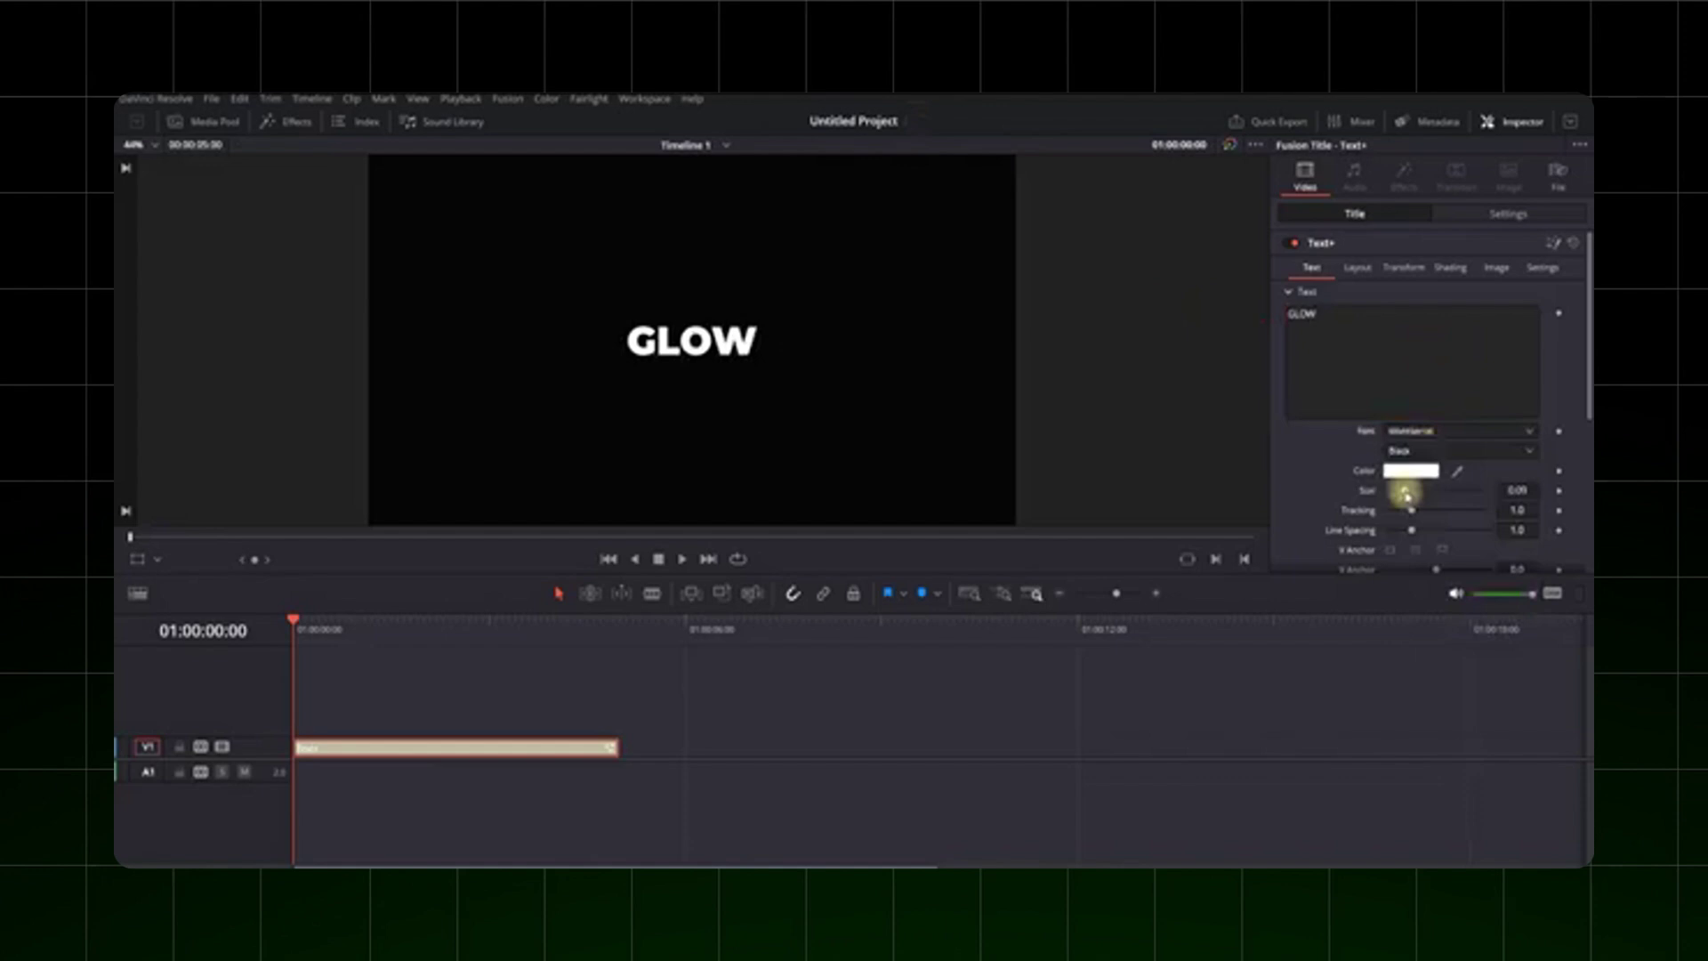
left_click_drag(1405, 495, 1448, 494)
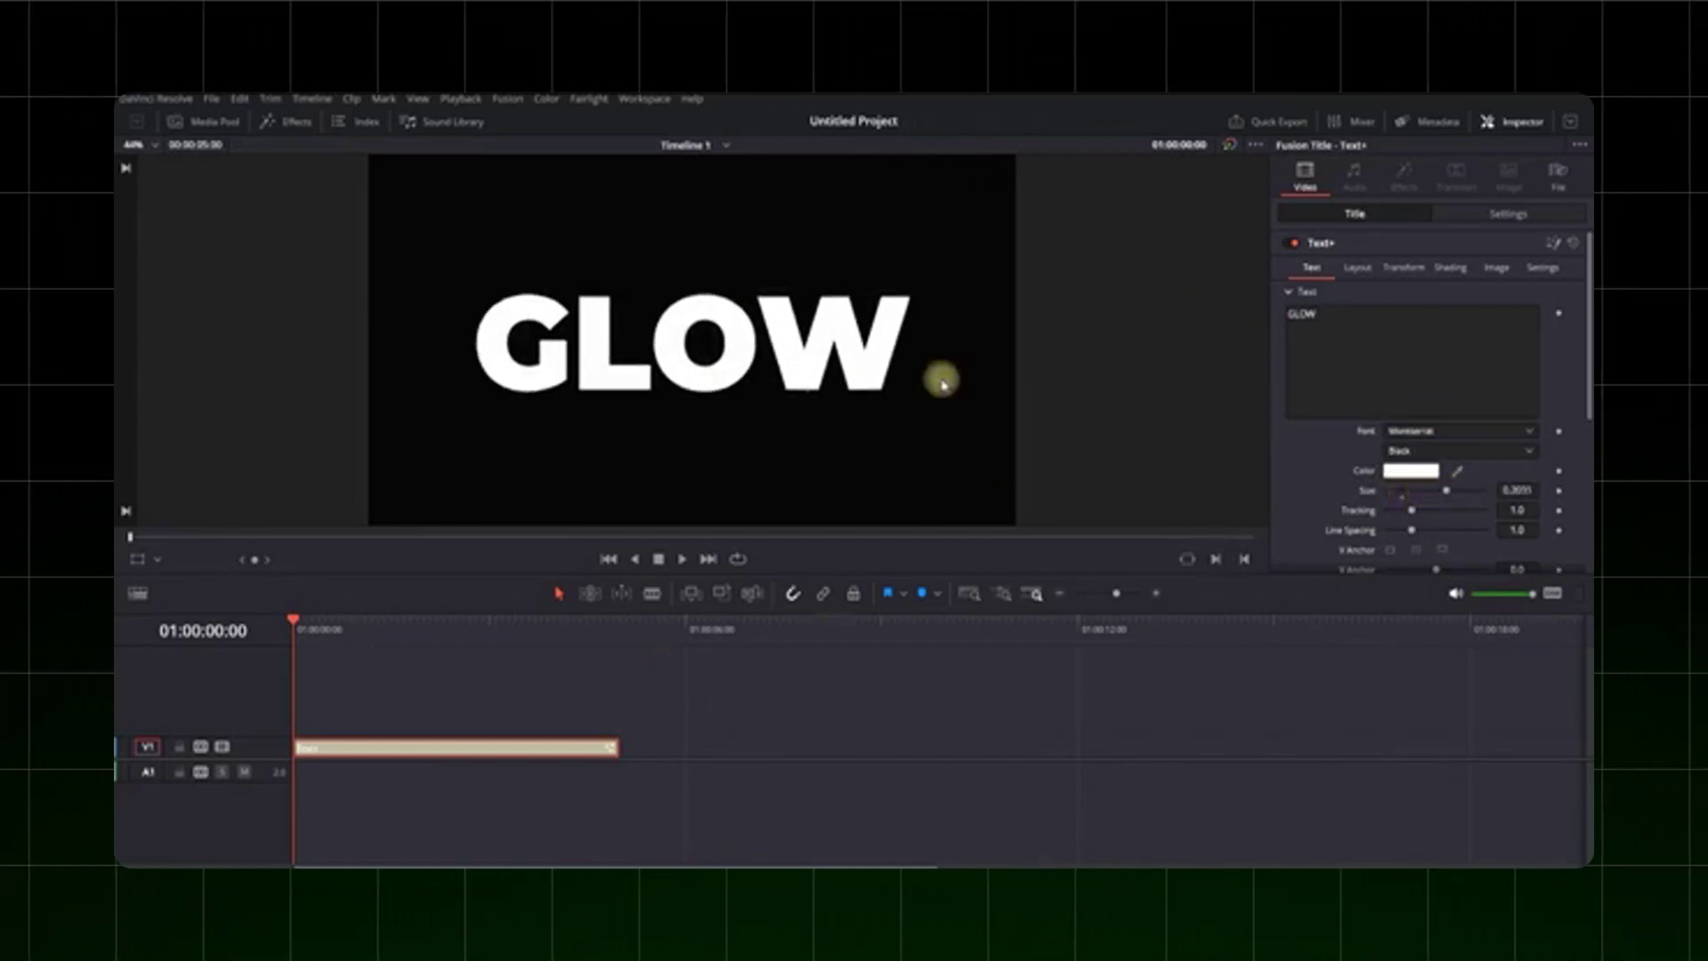
Step: In the Shading settings, select element 5 and enable it
left_click(1452, 268)
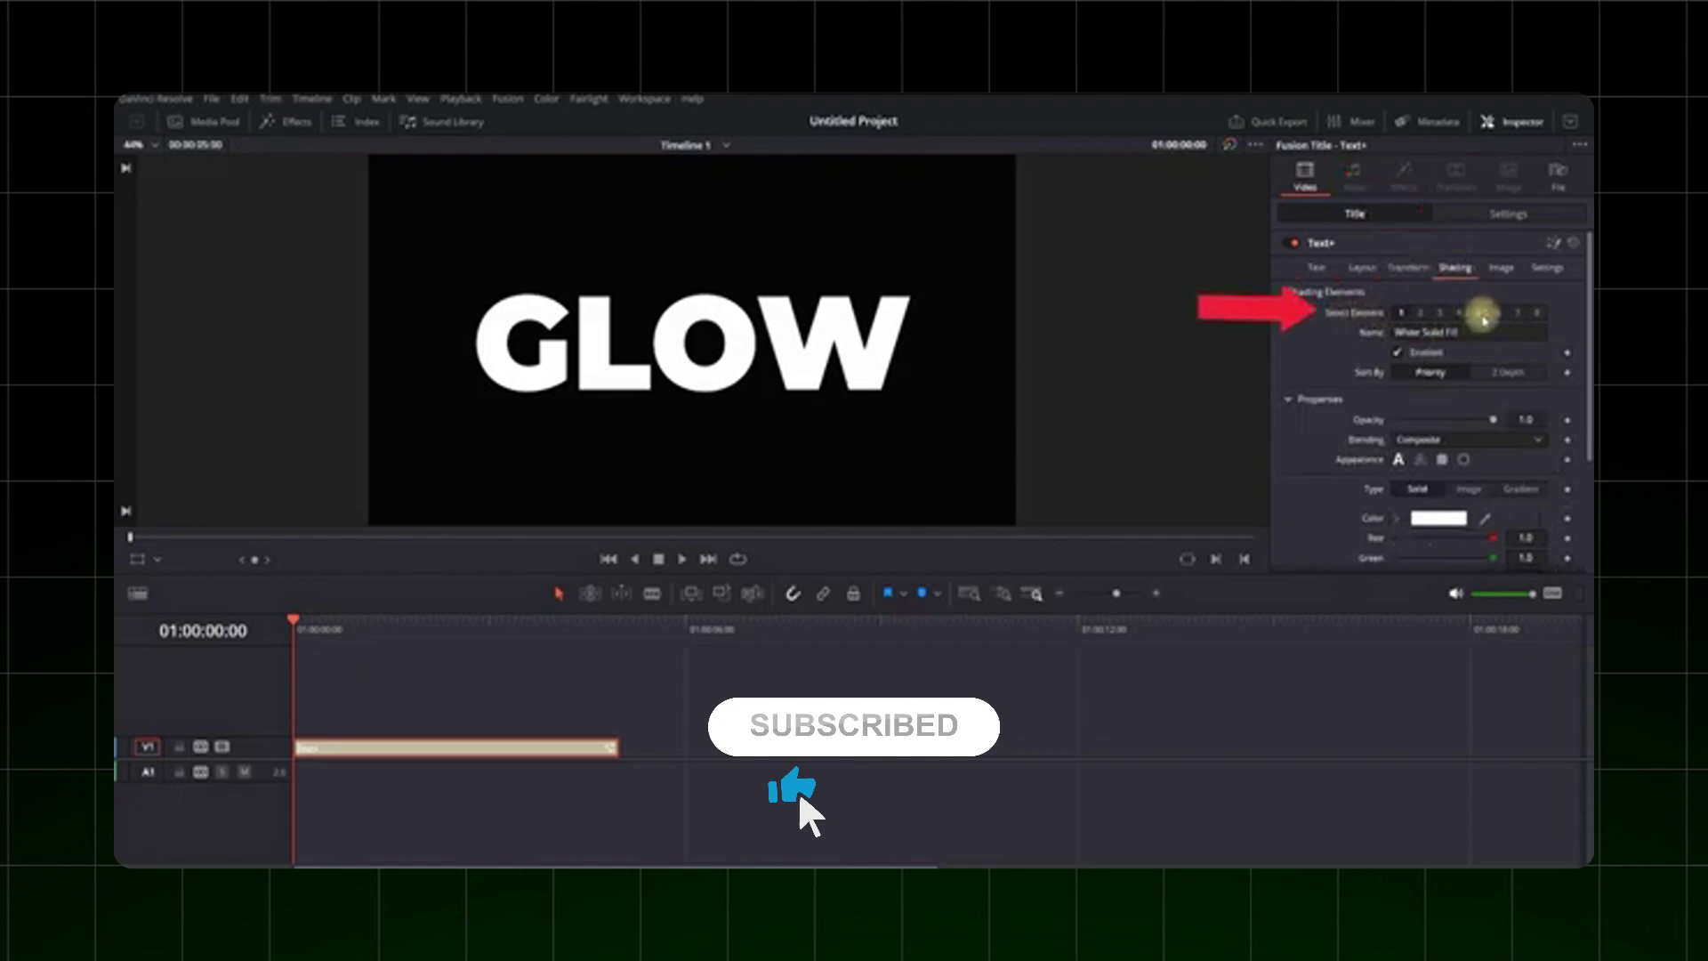
left_click(1483, 315)
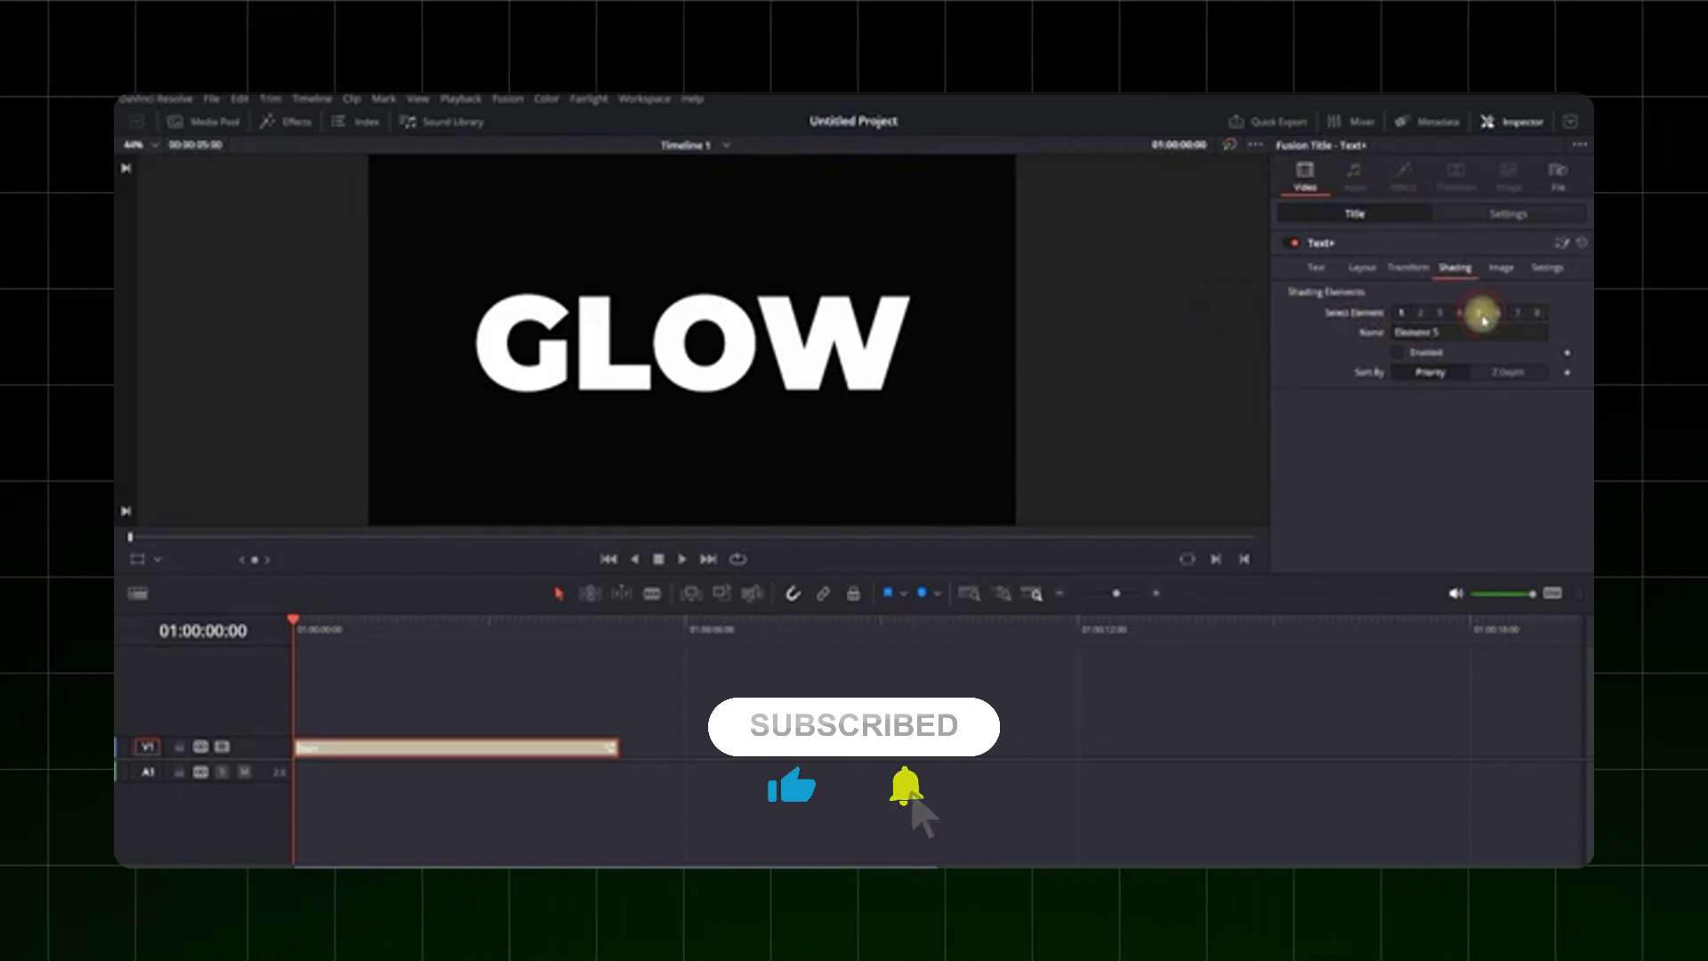
left_click(1401, 352)
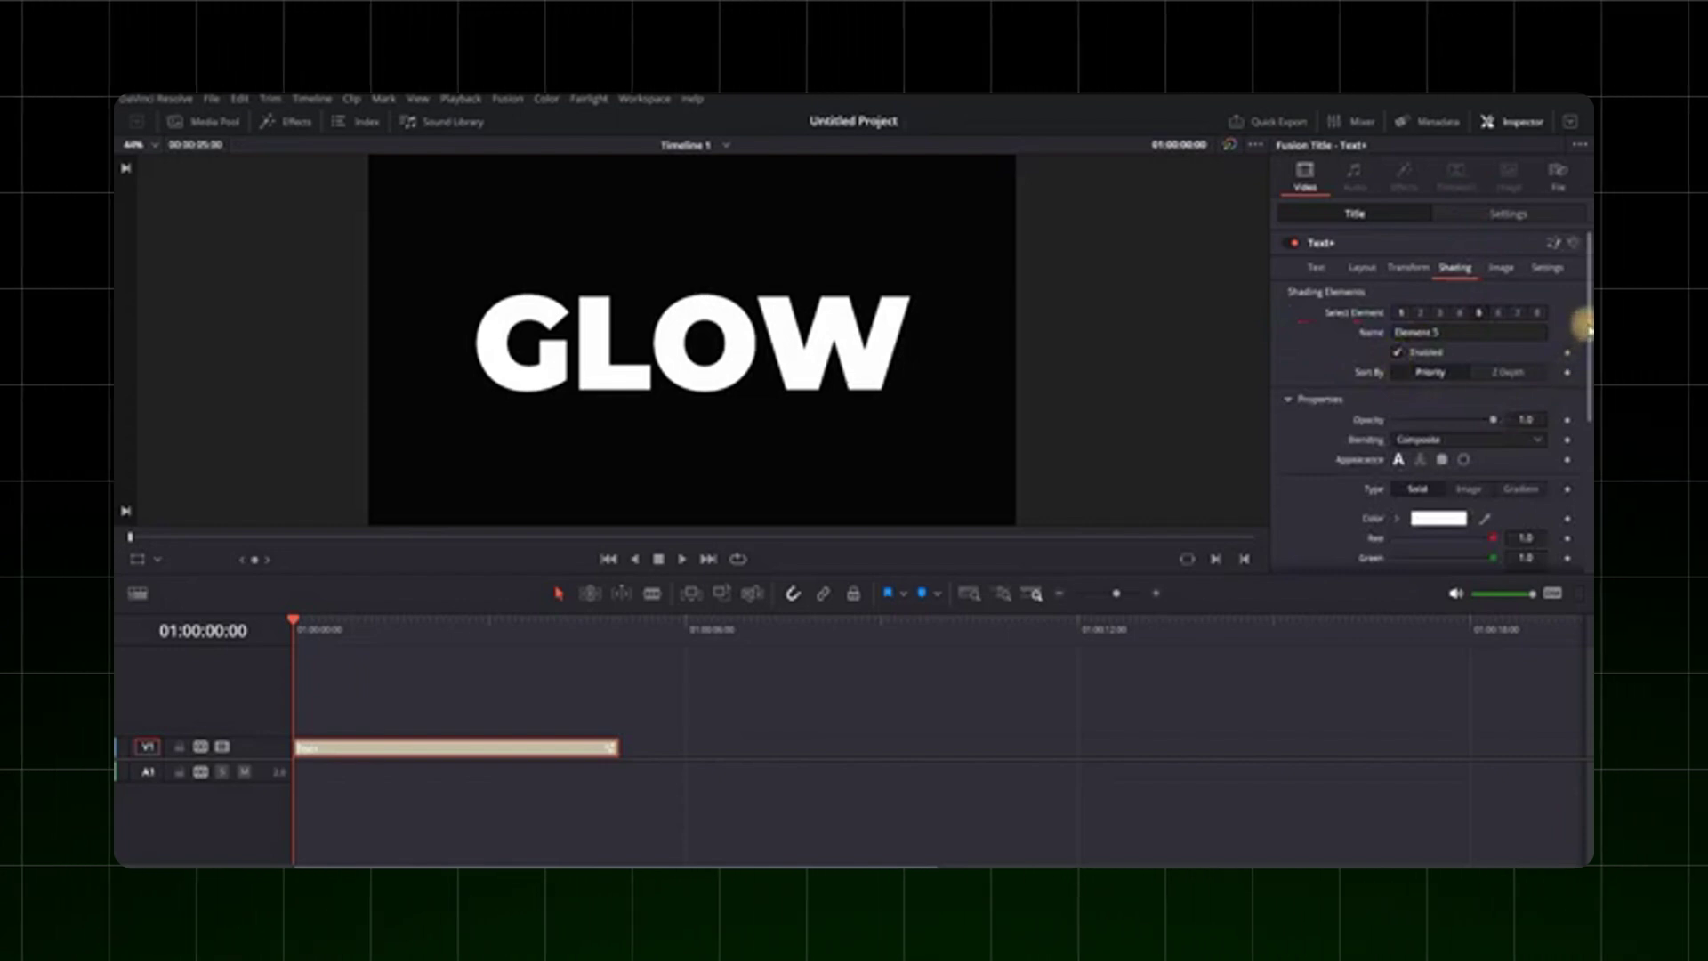
left_click_drag(1581, 323, 1579, 461)
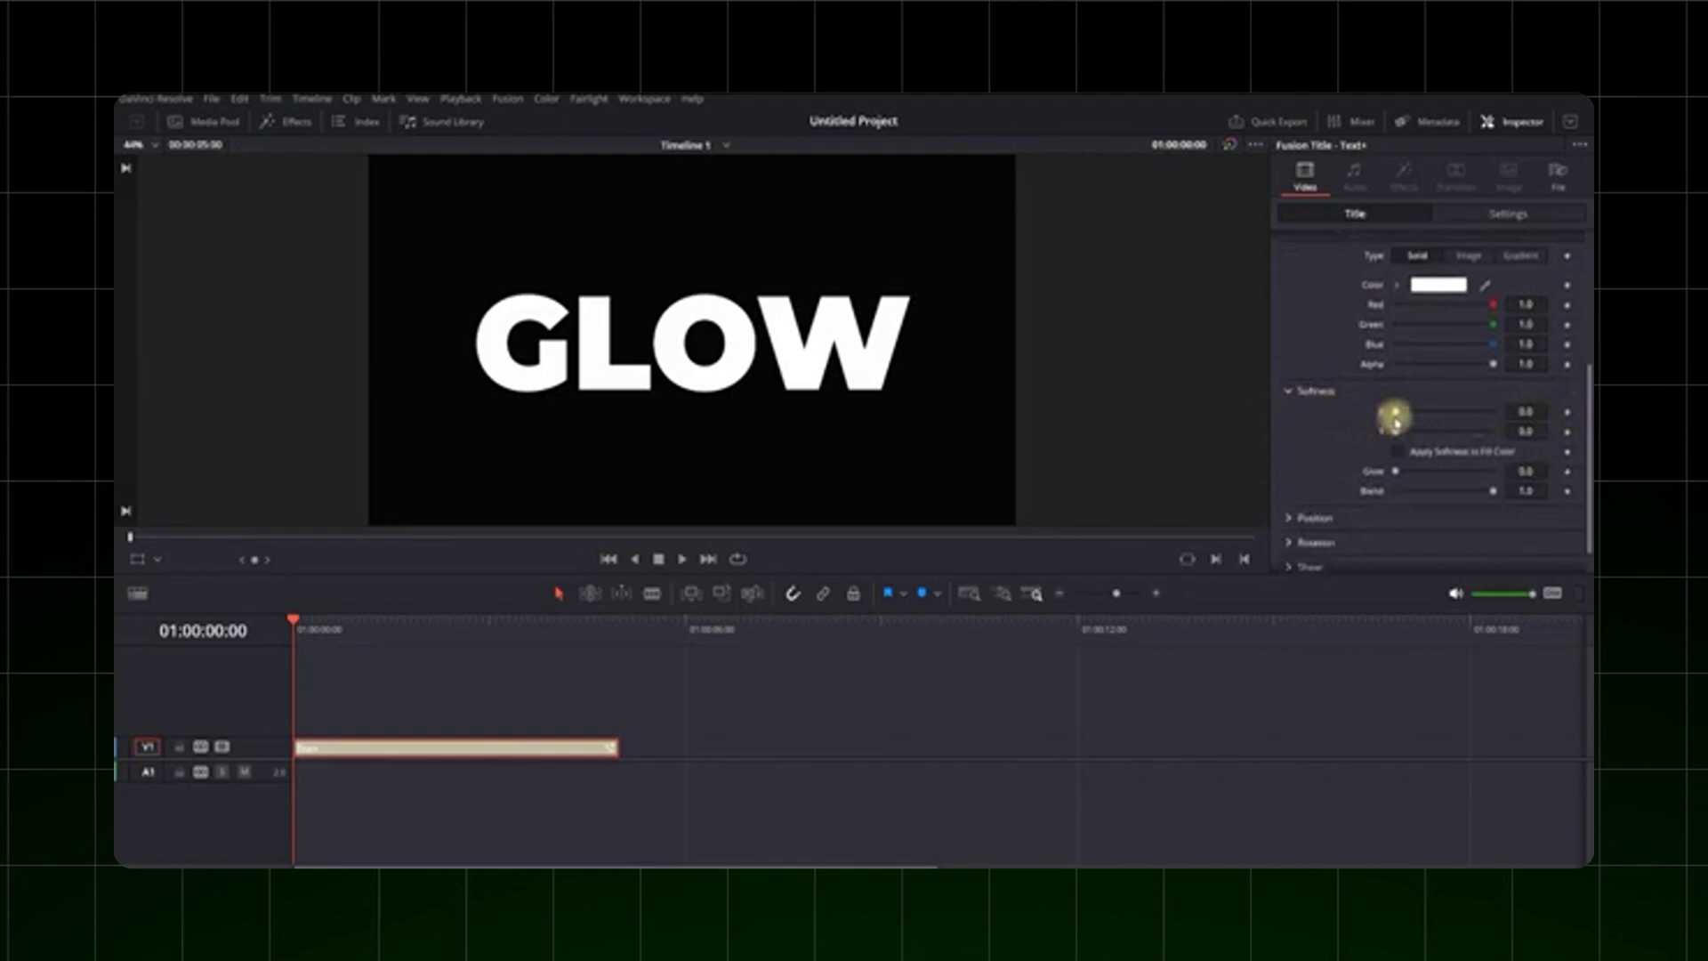
Step: Set element 5 softness X and Y to 8.0 and raise Glow to about 0.4
mouse_move(1396, 413)
left_mouse_down()
mouse_move(1479, 417)
mouse_move(1388, 414)
mouse_move(1424, 431)
mouse_move(1518, 429)
left_mouse_up()
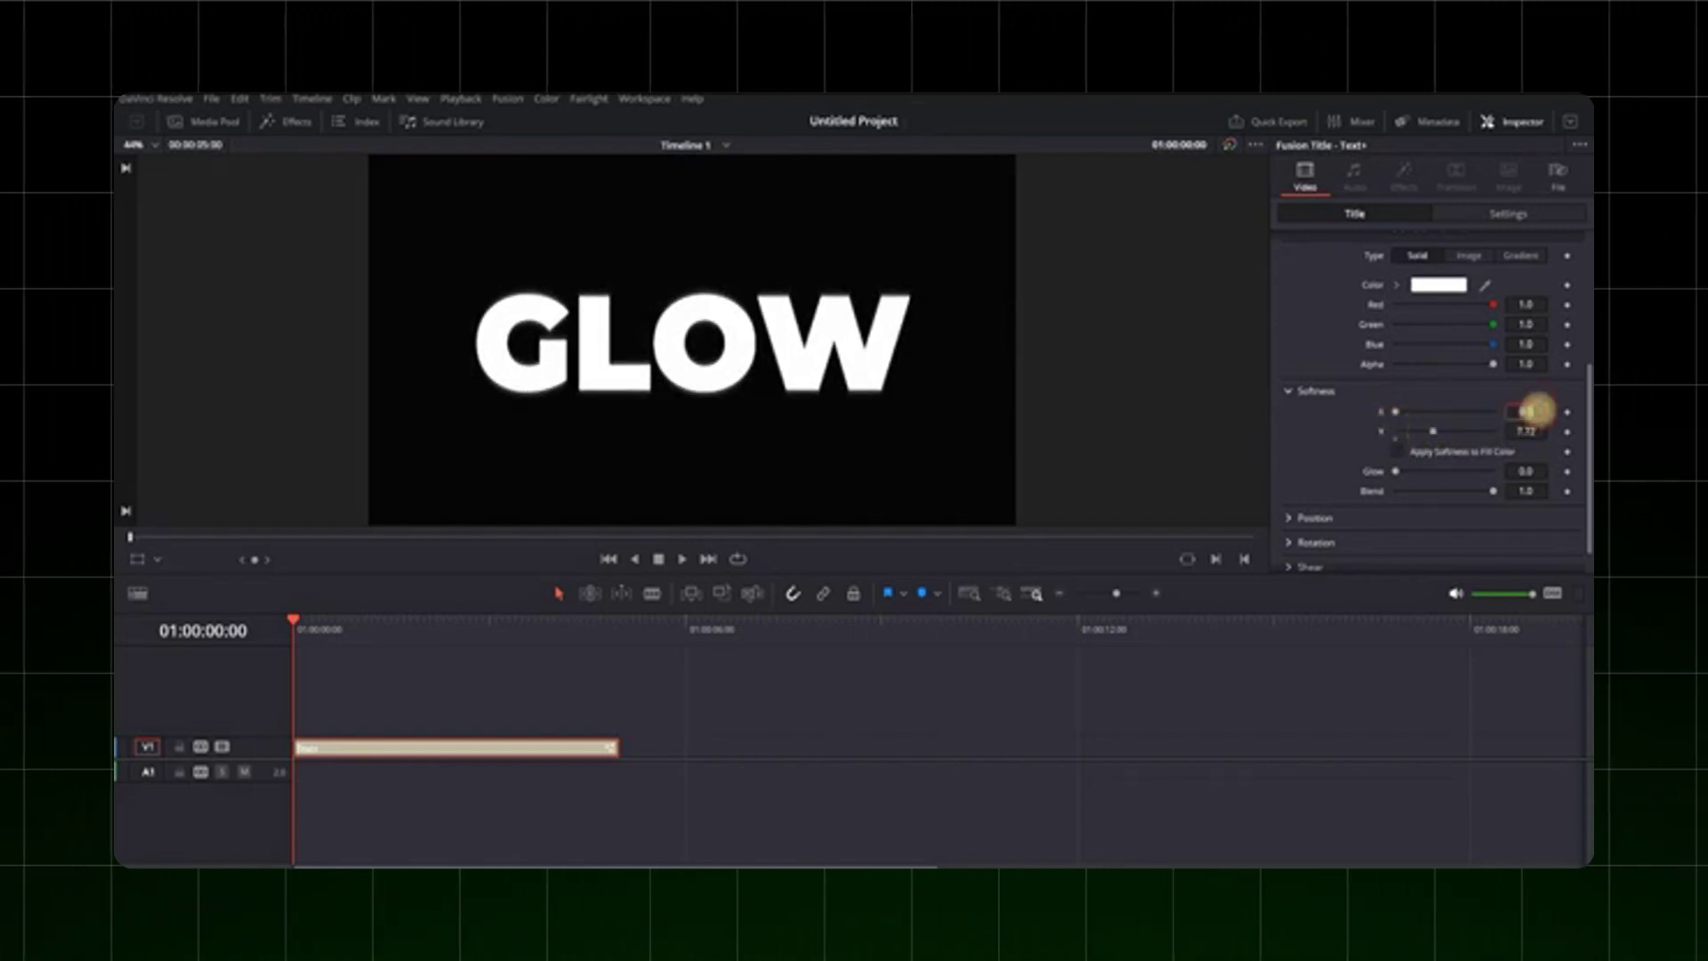
left_click(1525, 413)
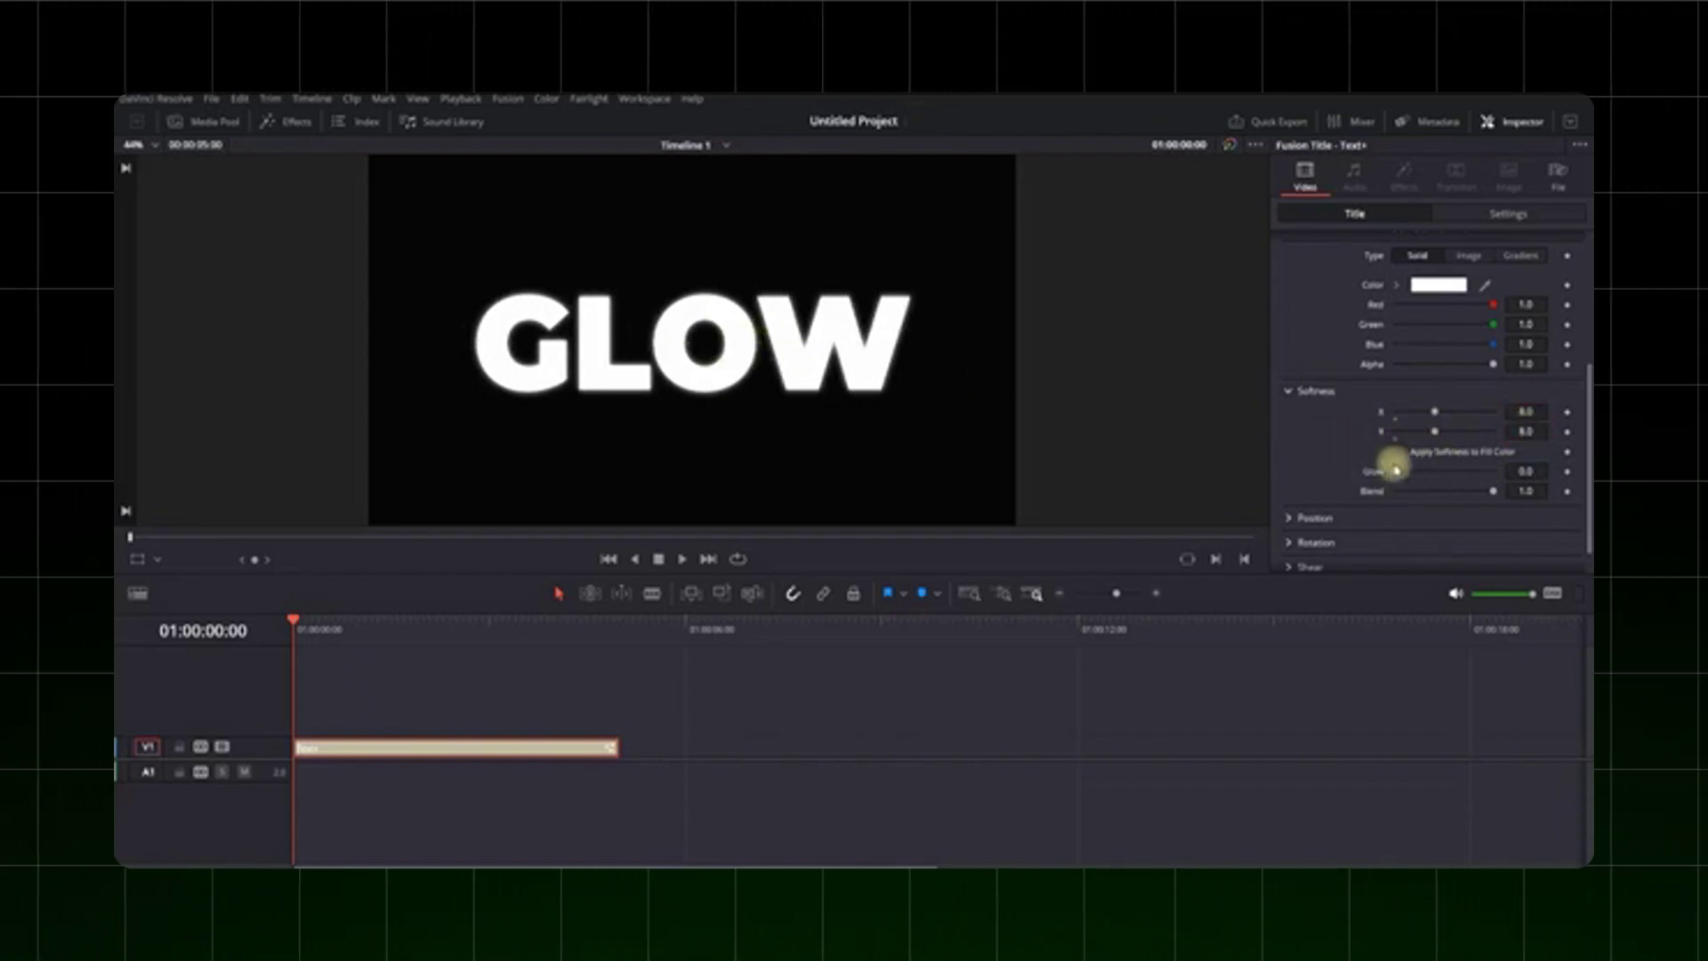
left_click_drag(1396, 473, 1492, 475)
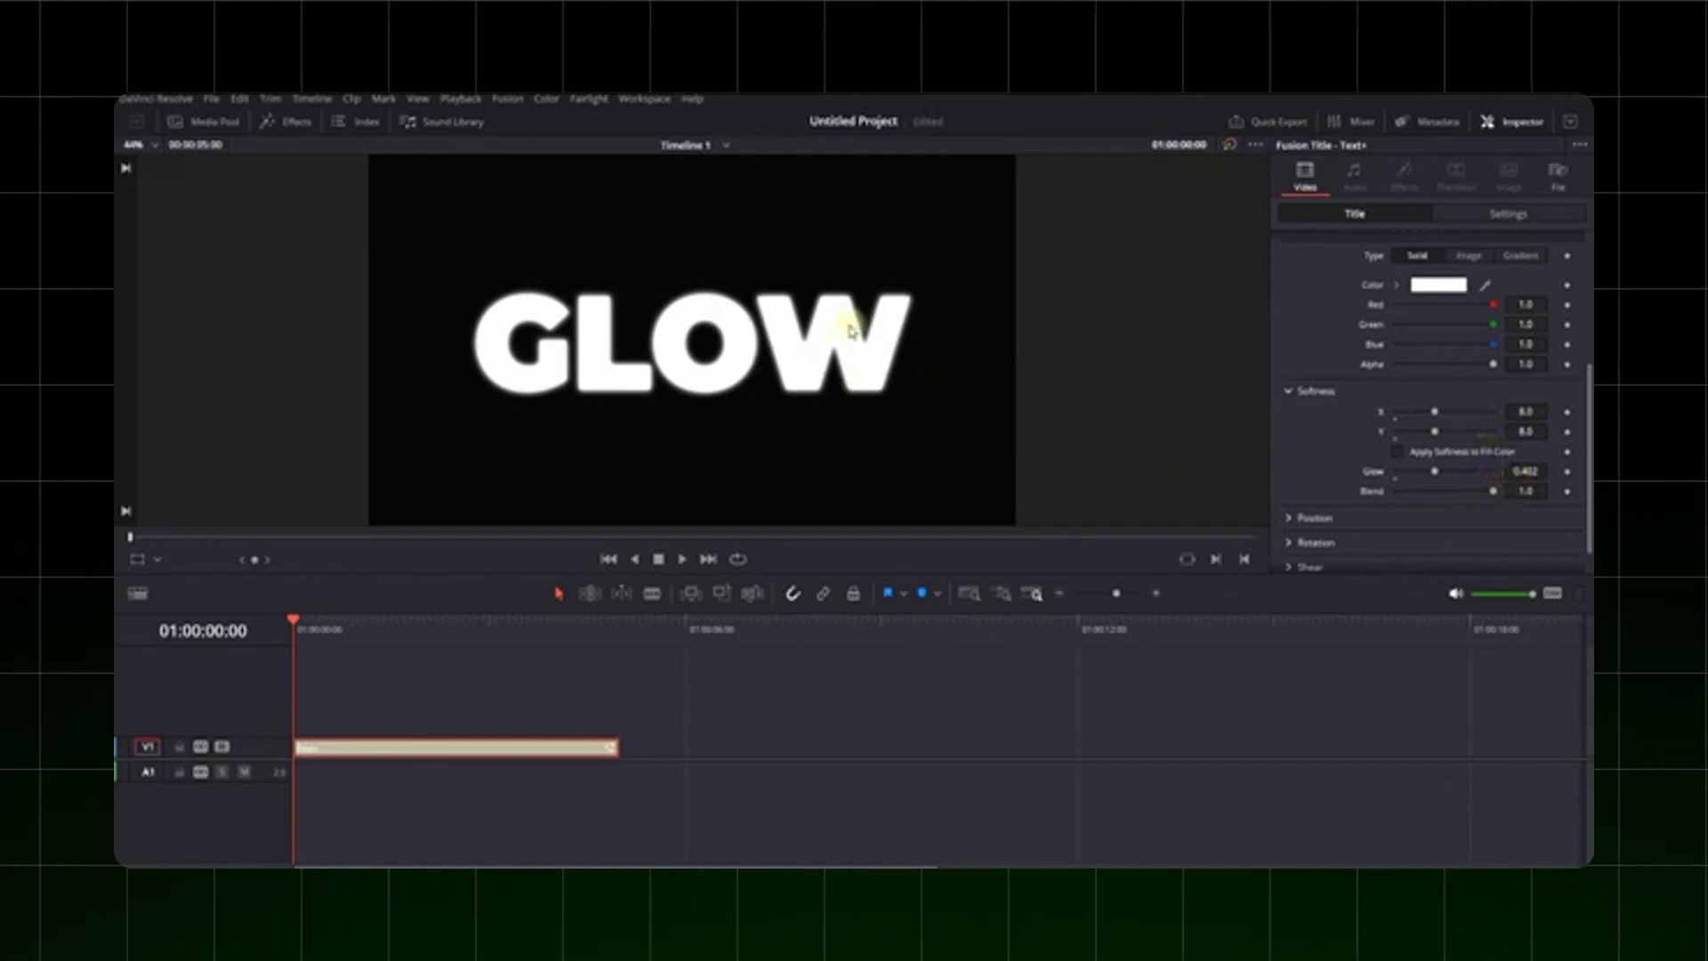
scroll(1385, 285, "up", 2)
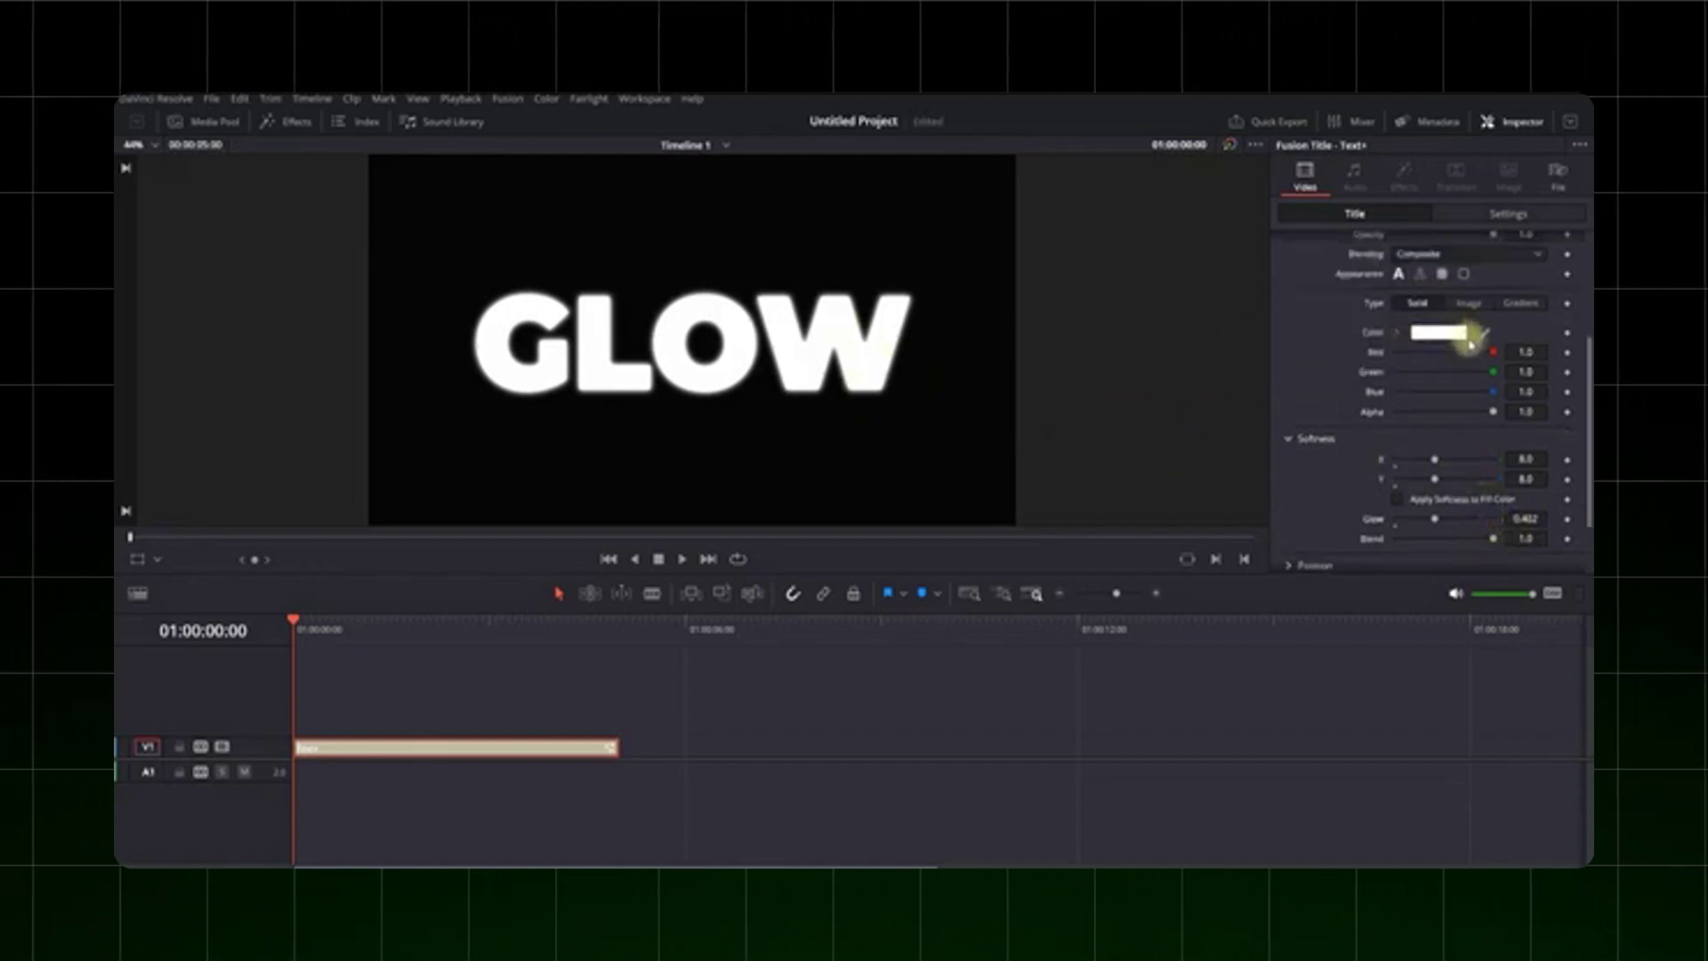
Step: Set element 5's colour to cyan, then red, in the Color dialog's Basic colors
left_click(1439, 383)
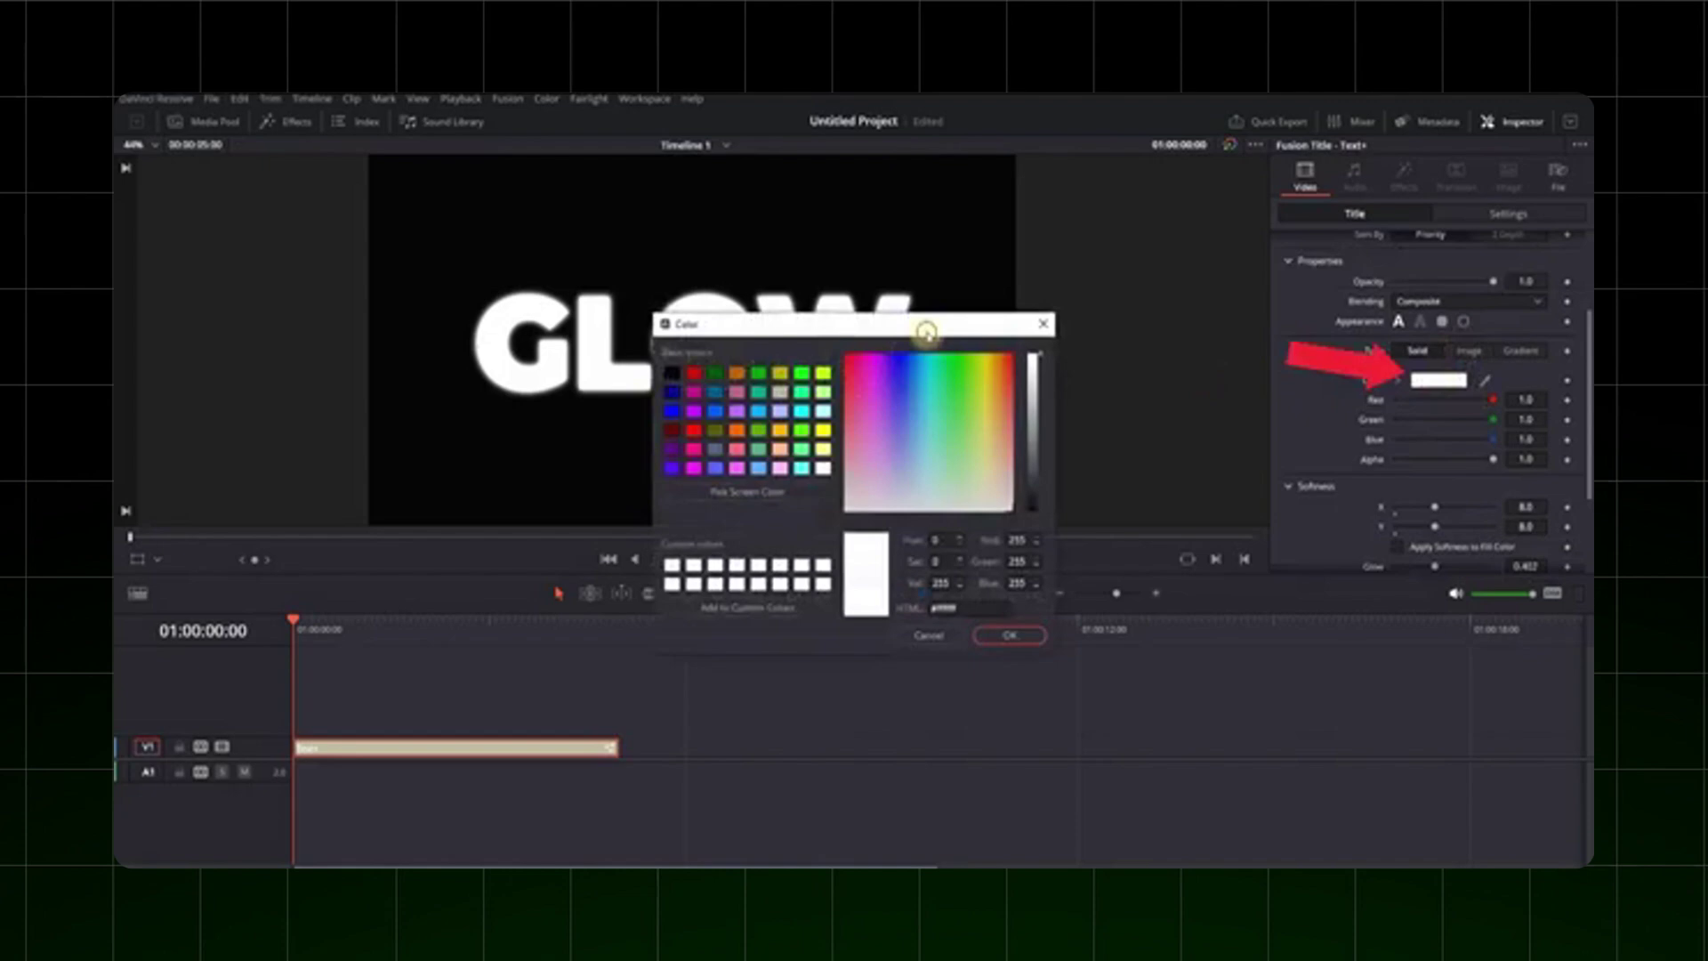
left_click_drag(921, 320, 1298, 211)
left_click(1175, 312)
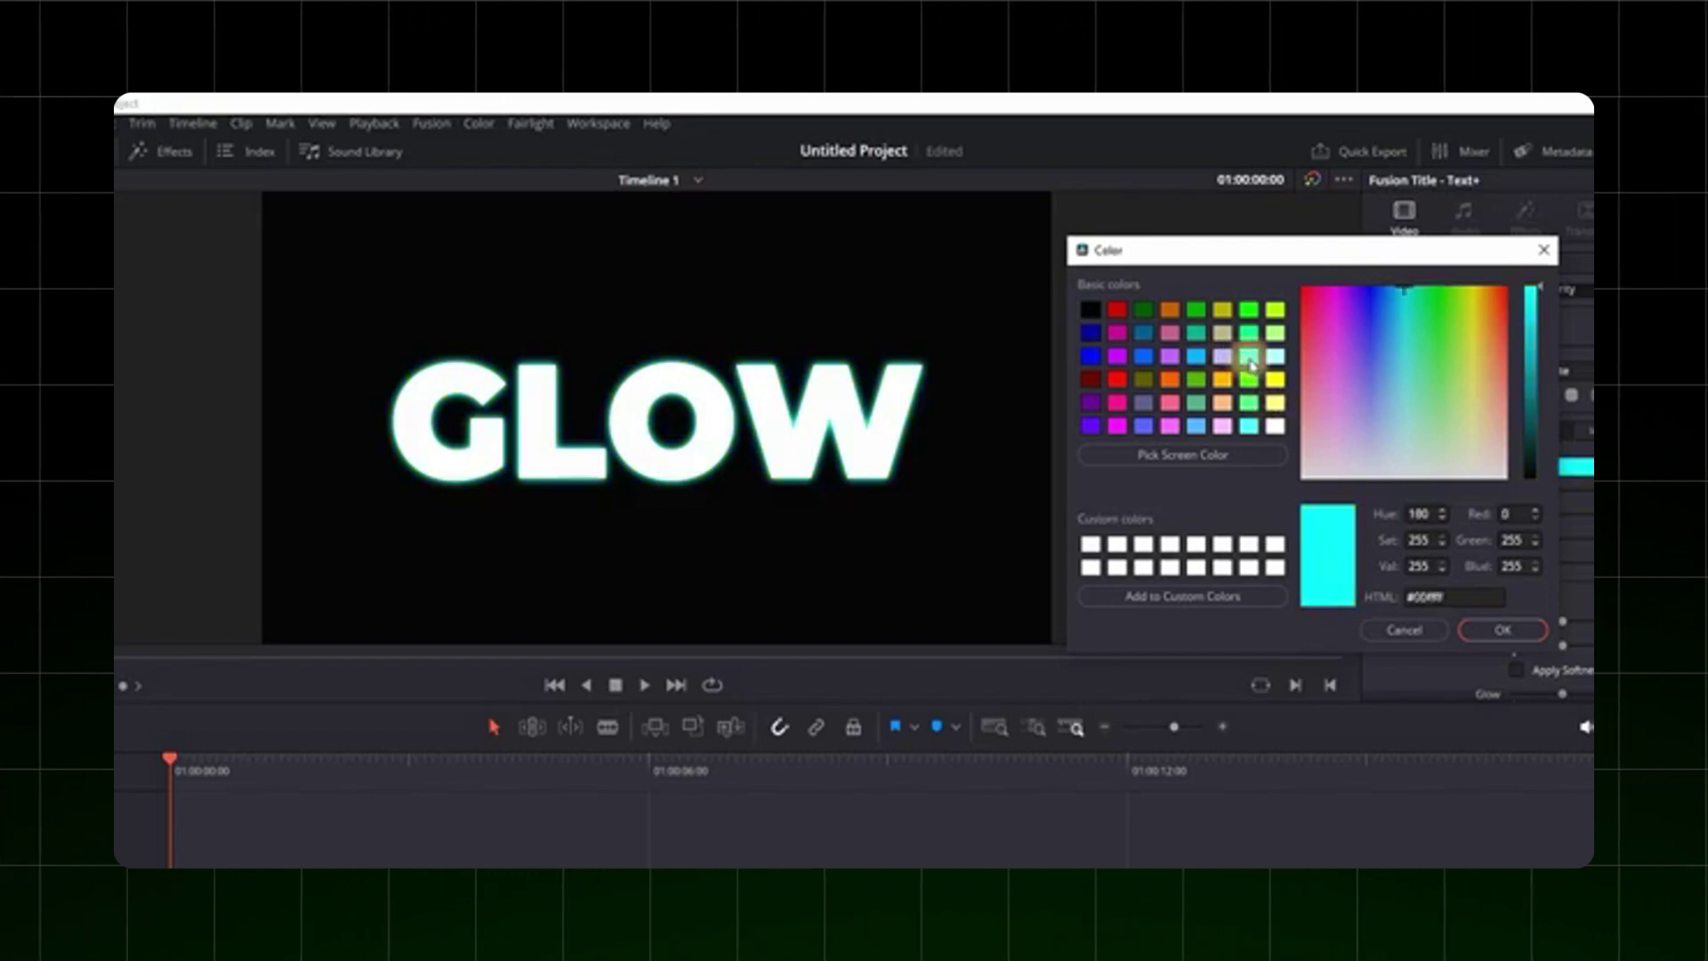
left_click(1124, 380)
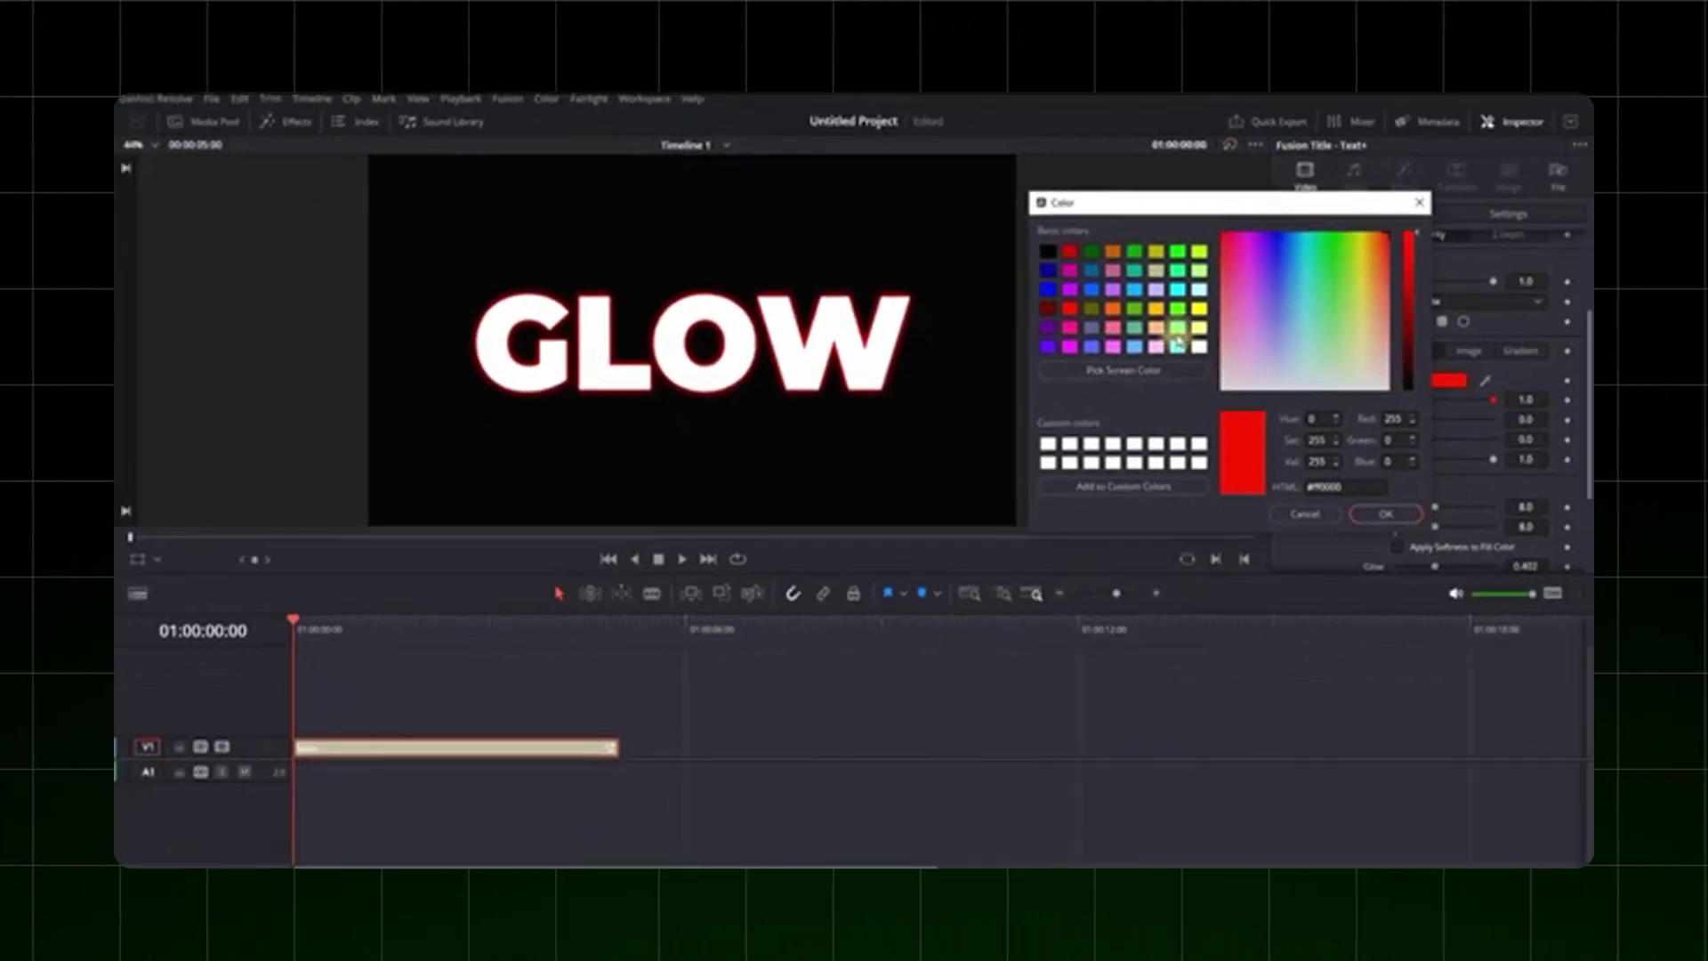